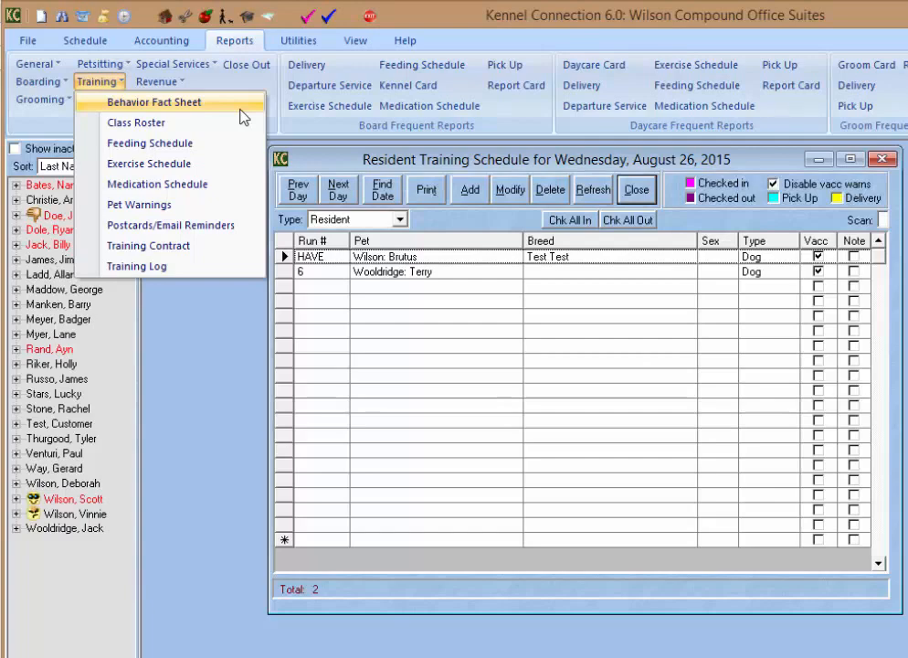
- Output the training Behavior Fact Sheet report to the screen
left_click(117, 104)
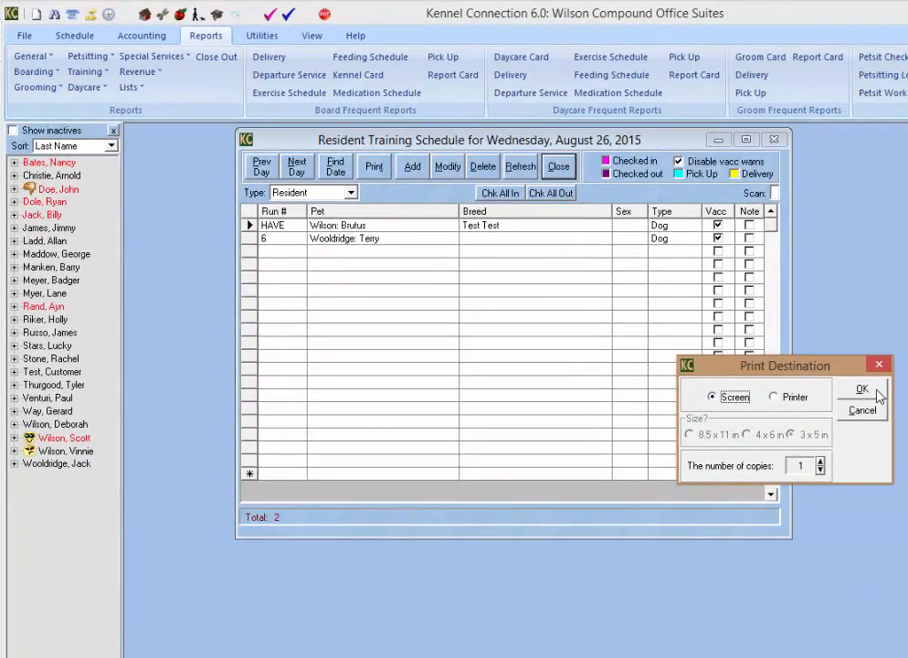
left_click(875, 393)
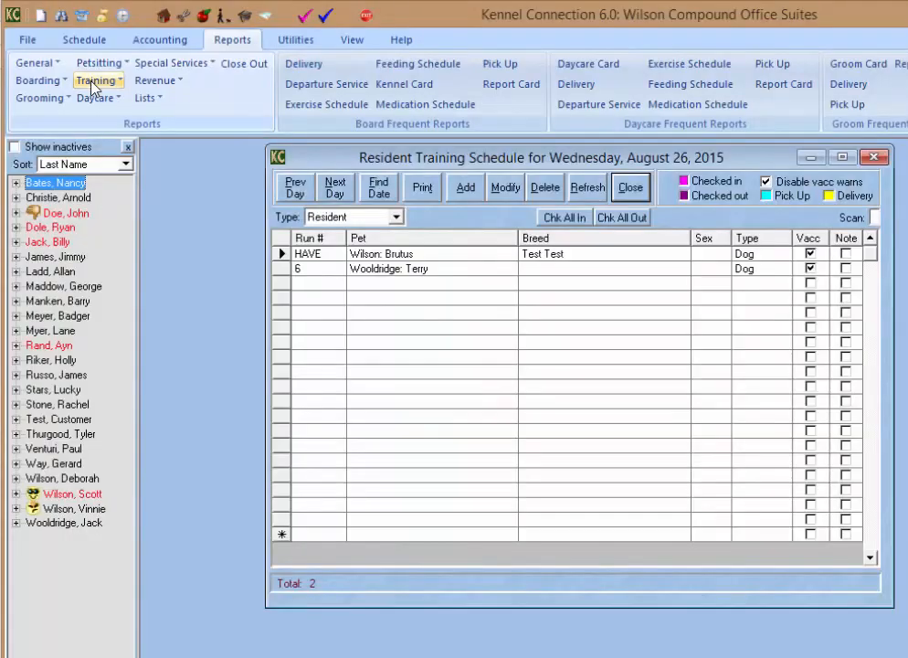
- Output the training class roster for the Behavior 101 class to the screen
left_click(95, 80)
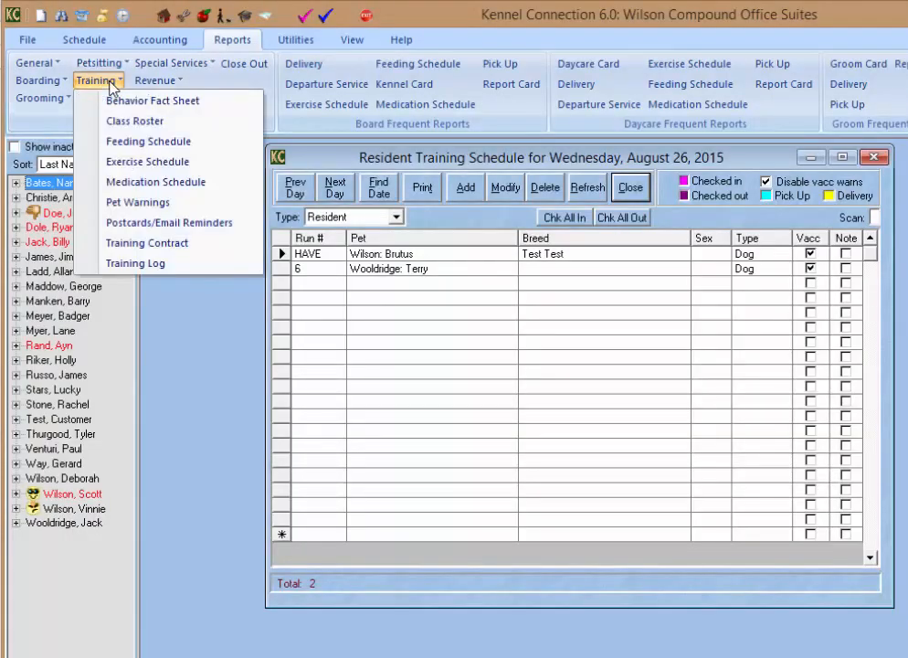
left_click(189, 125)
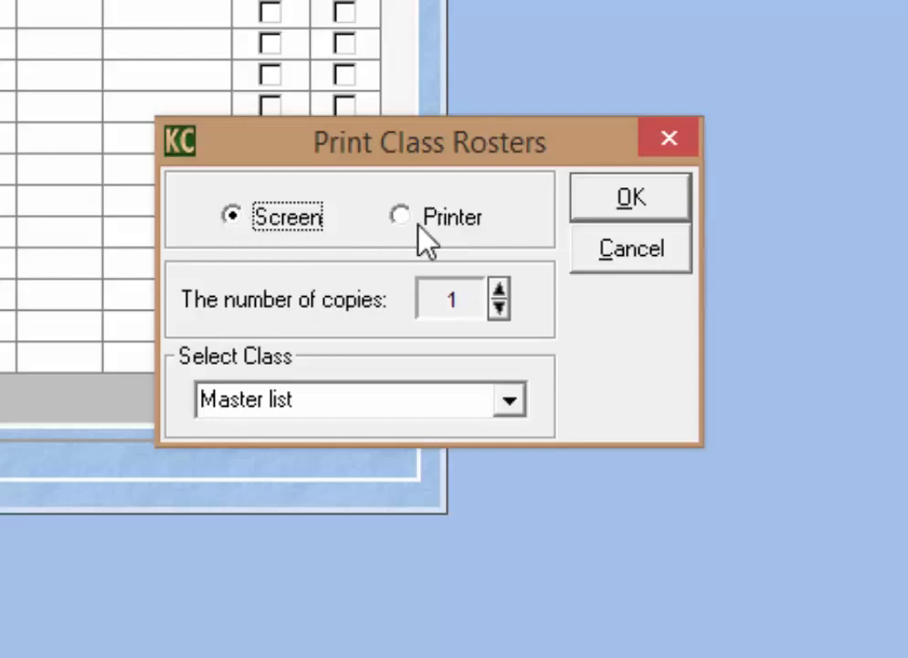
left_click(510, 401)
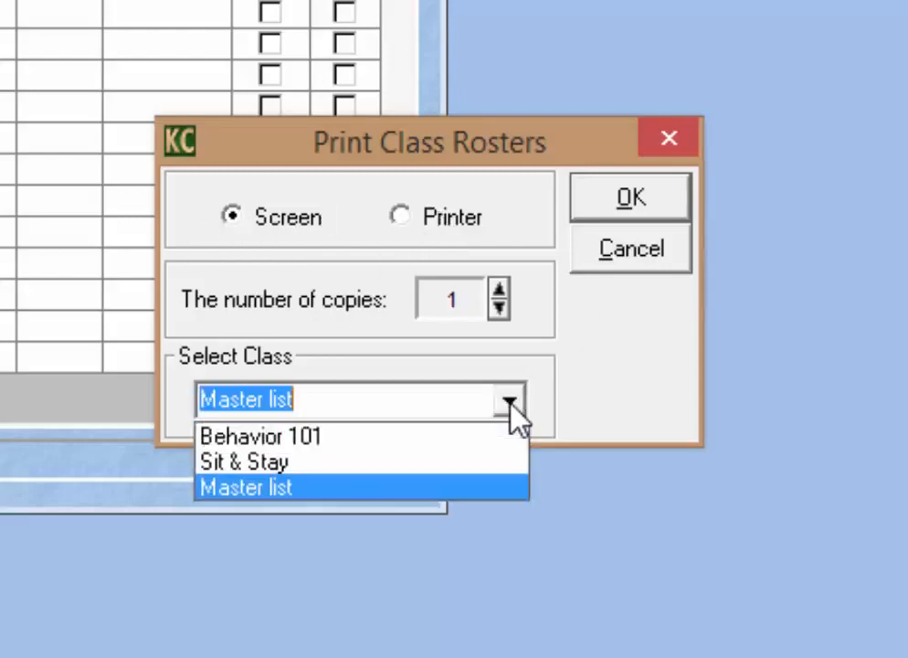
left_click(392, 443)
left_click(624, 206)
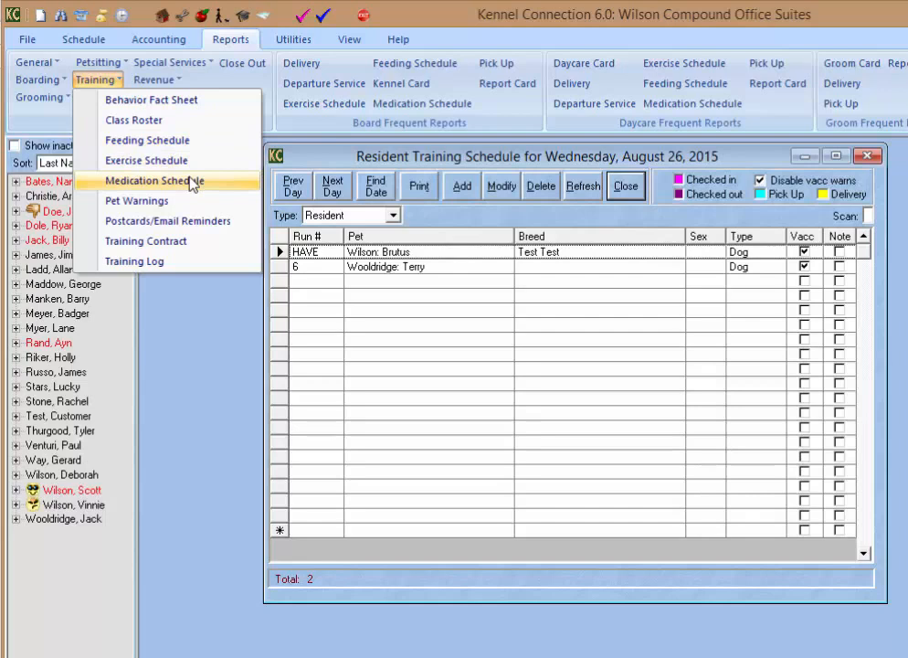
- View the day's training schedule for the Classes type and the One-on-one type, and return it to Resident
left_click(265, 121)
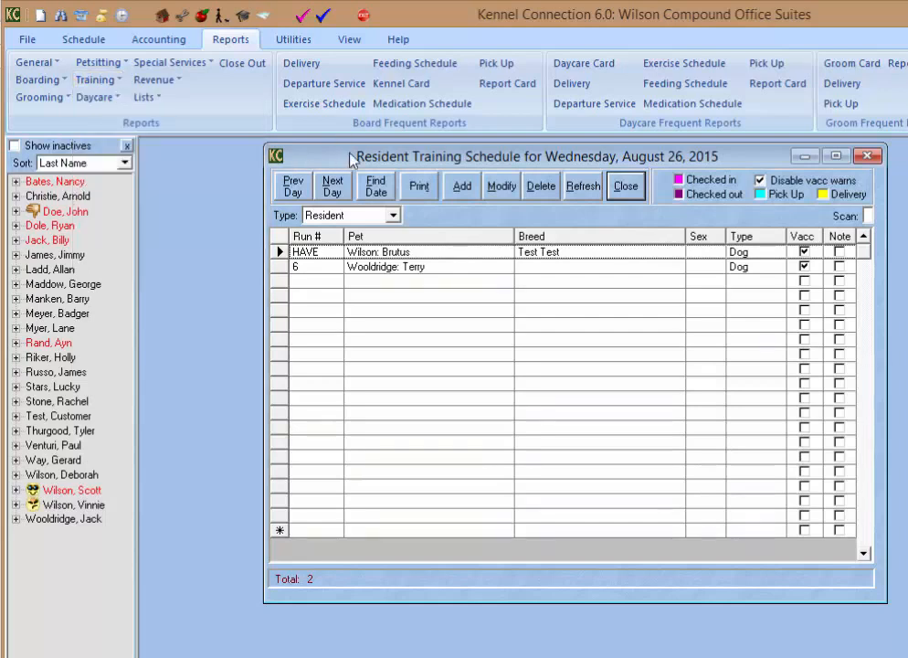
left_click(394, 216)
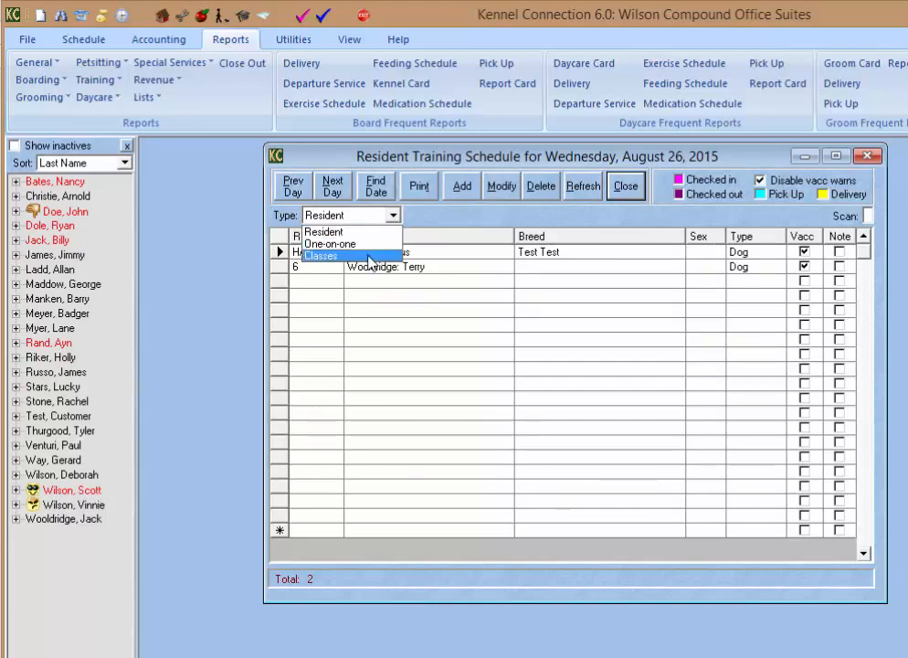
left_click(375, 255)
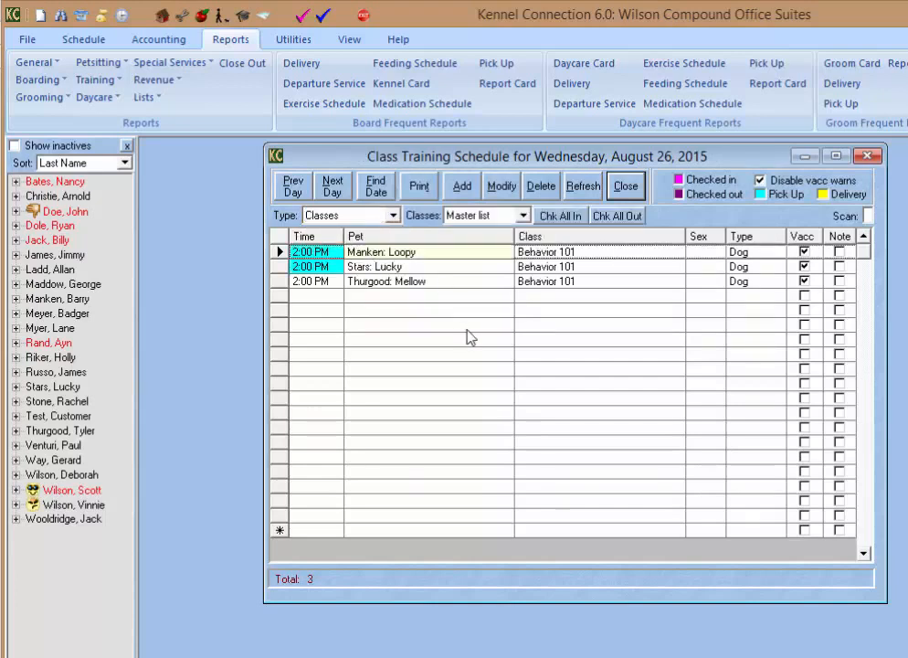
left_click(414, 257)
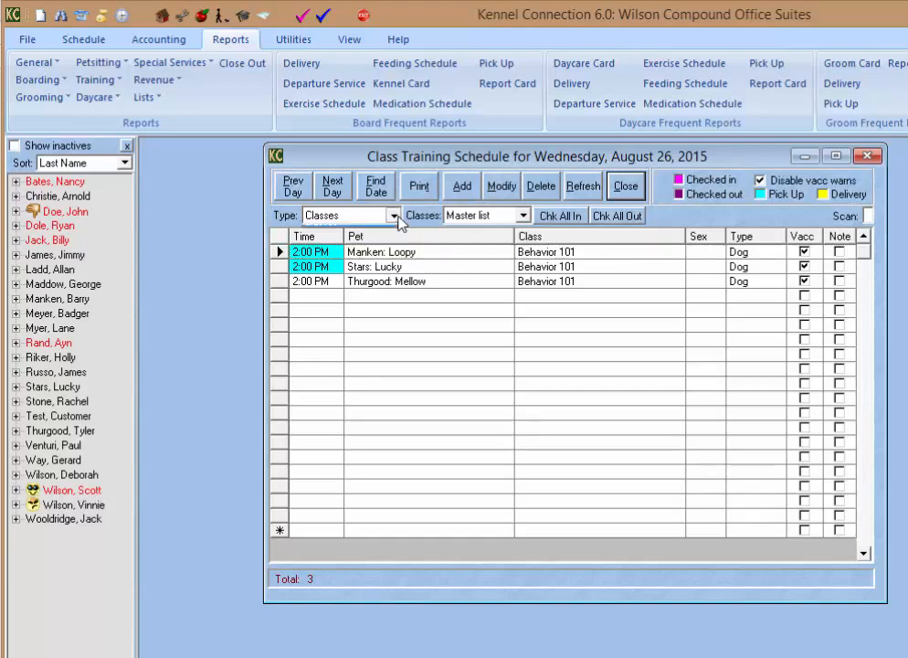
left_click(393, 214)
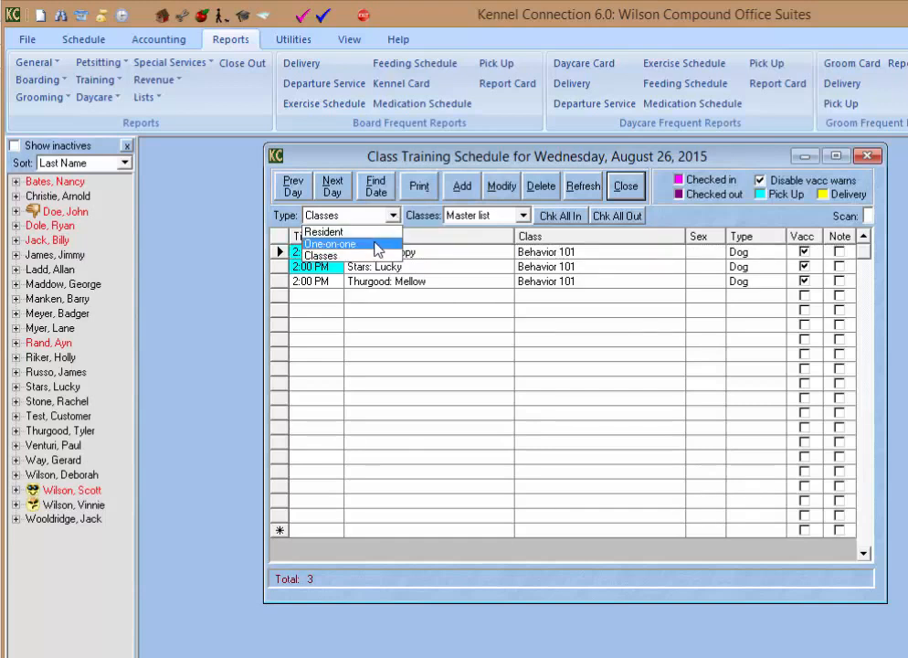
left_click(377, 245)
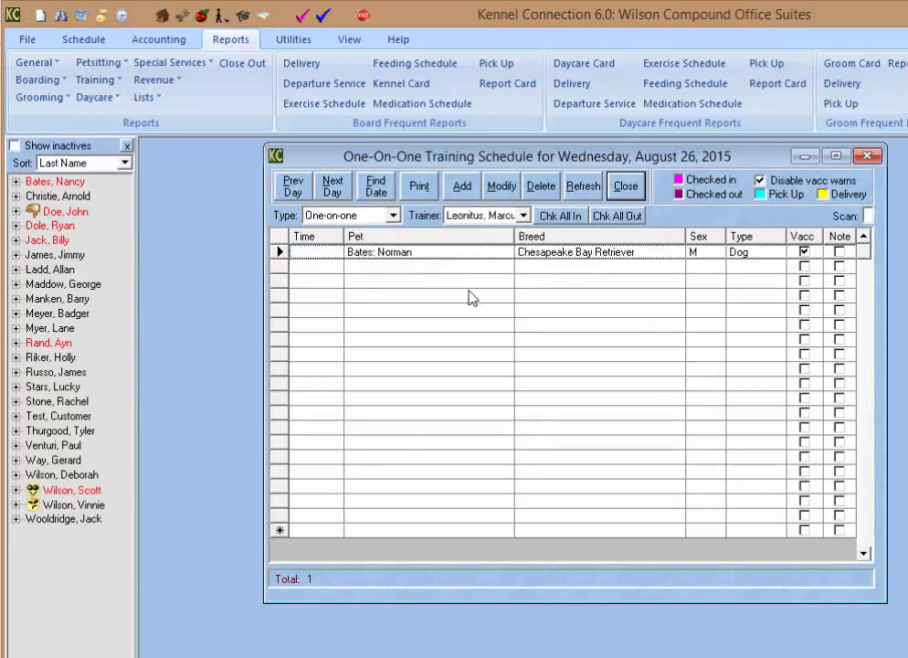
left_click(394, 215)
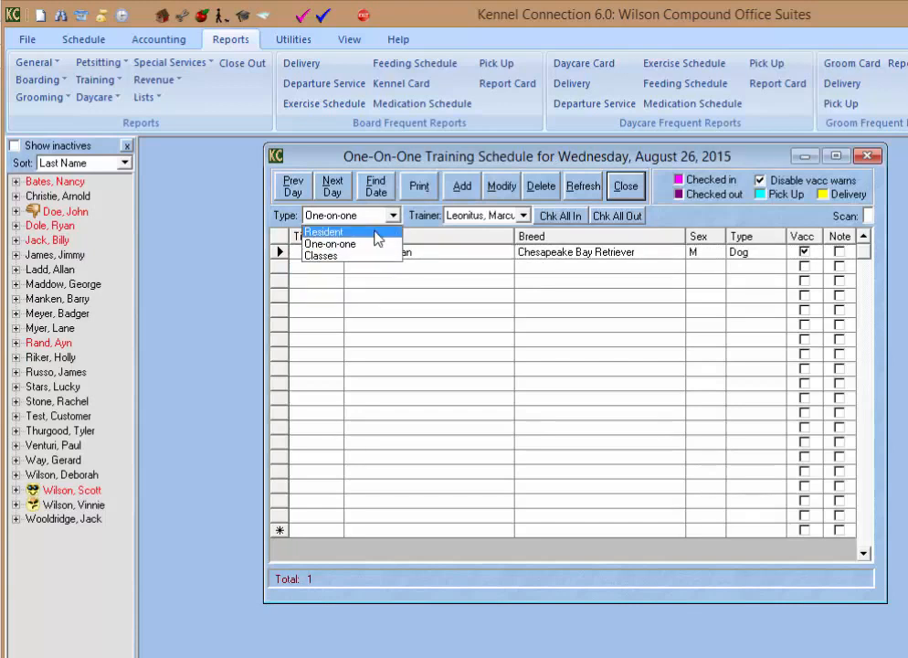
left_click(377, 233)
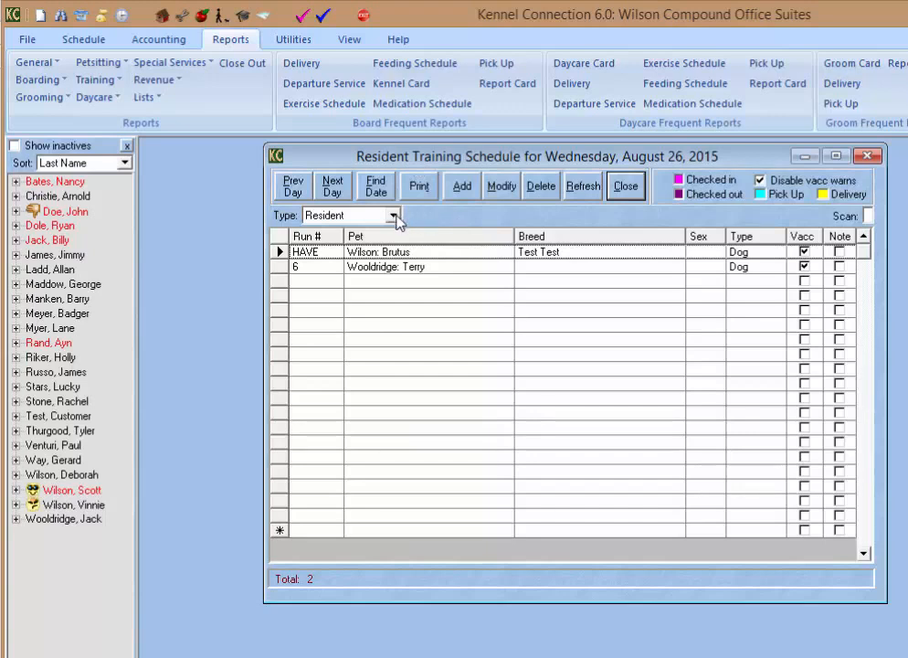
- Output the training feeding schedule report to the screen for all periods and all pets, with no exercise chosen
left_click(98, 80)
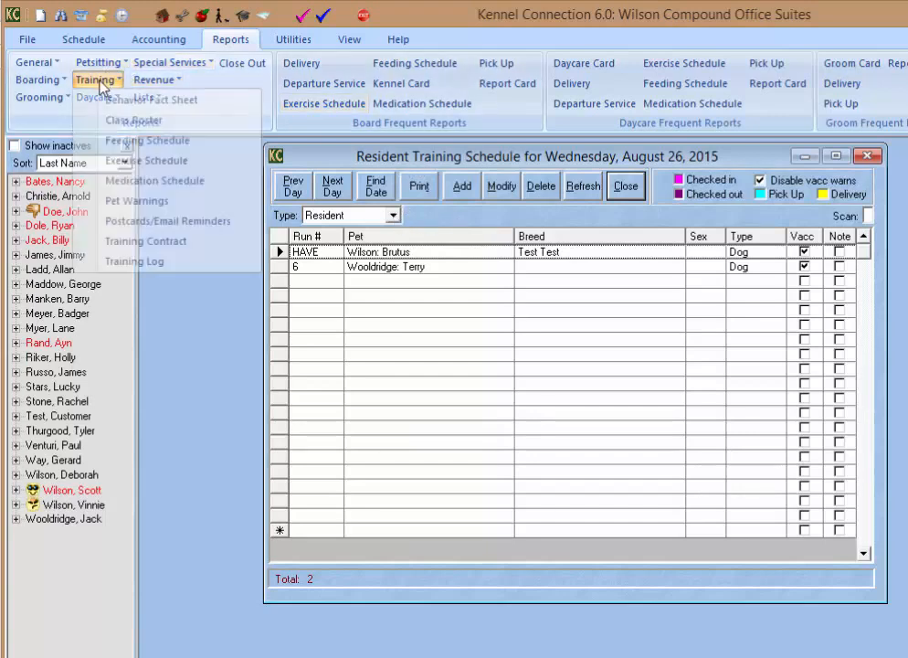
left_click(171, 146)
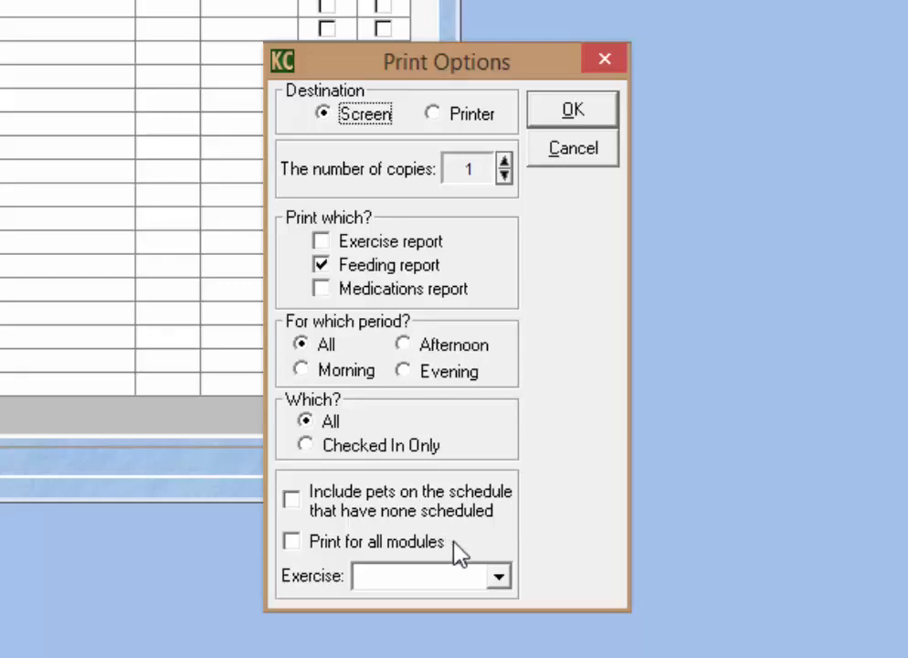
left_click(499, 576)
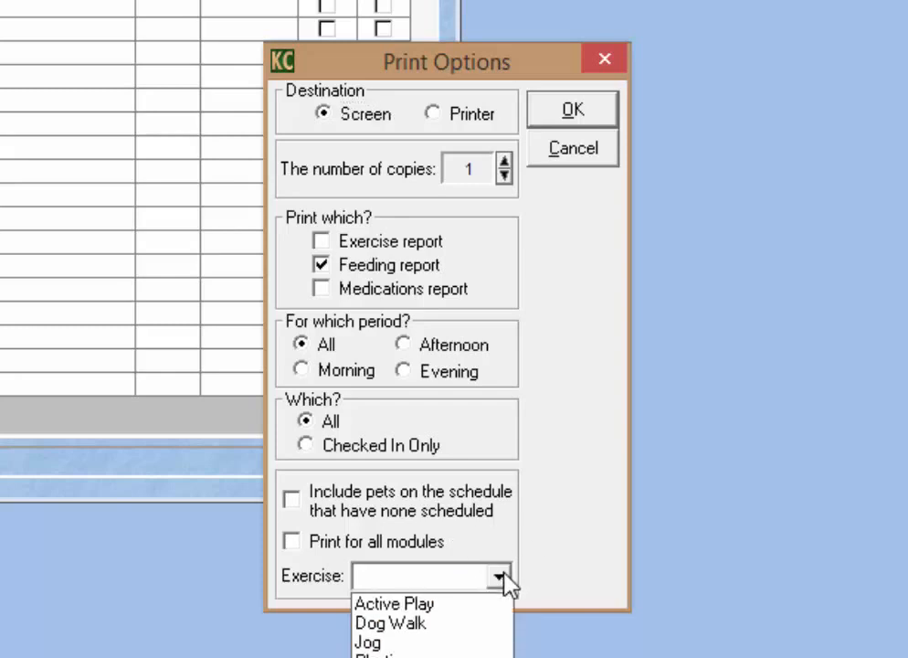
left_click(536, 272)
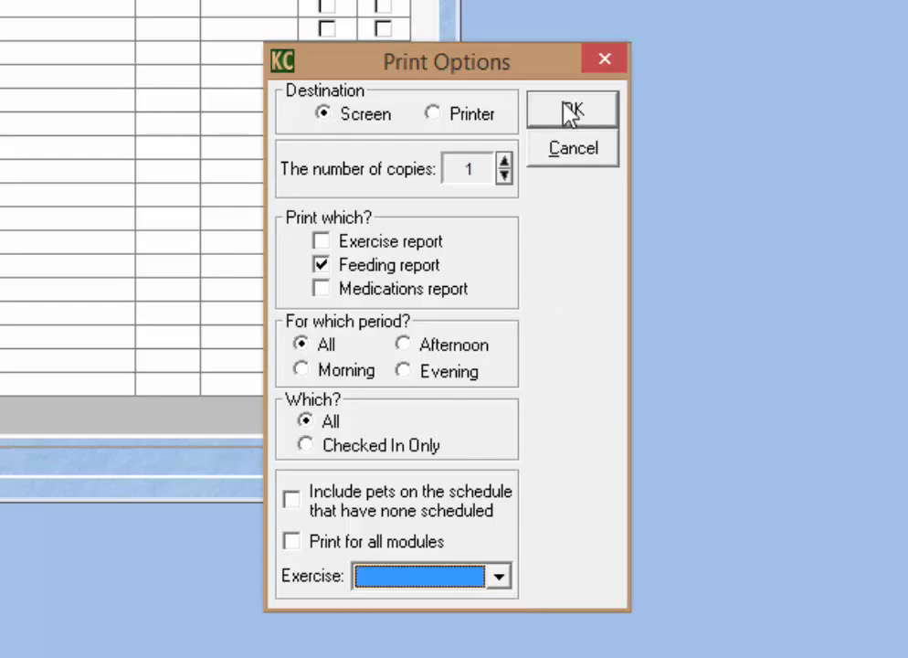
left_click(572, 111)
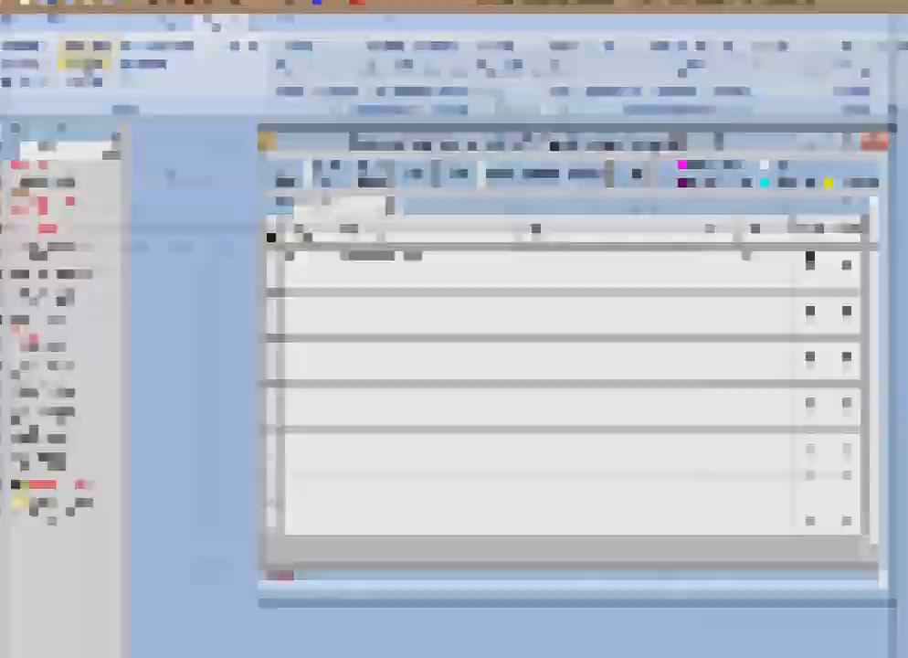
- Run the Pet Warnings report for training
left_click(100, 82)
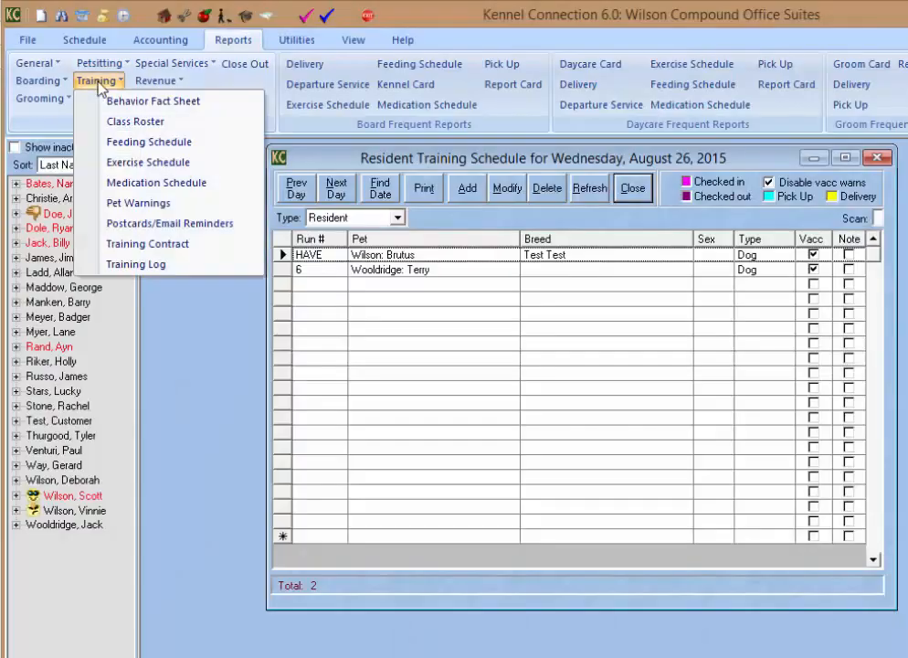
left_click(181, 205)
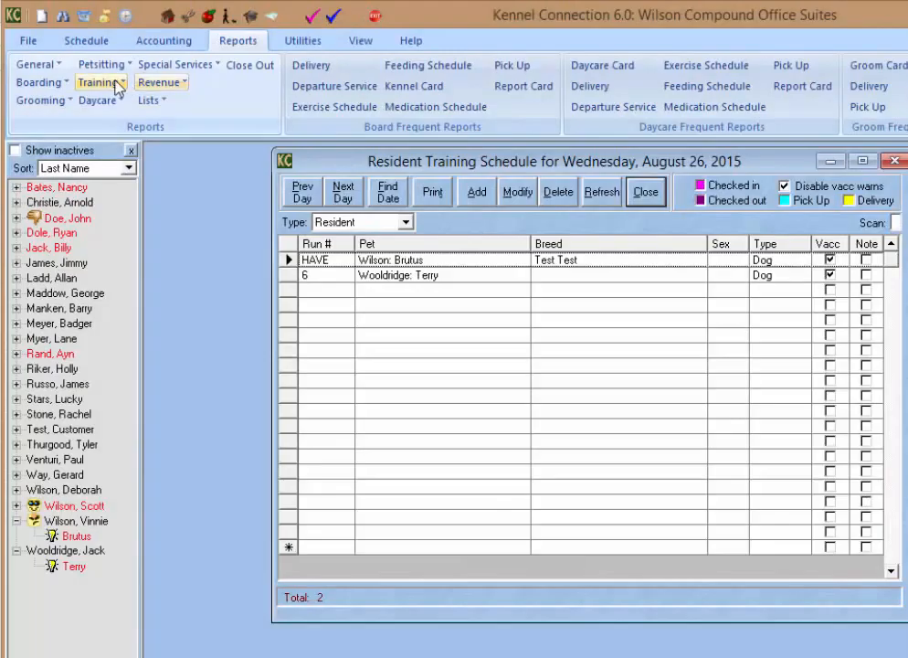
- Set up training postcard/email reminders for the Sit & Stay class using reminder notice 2
left_click(115, 84)
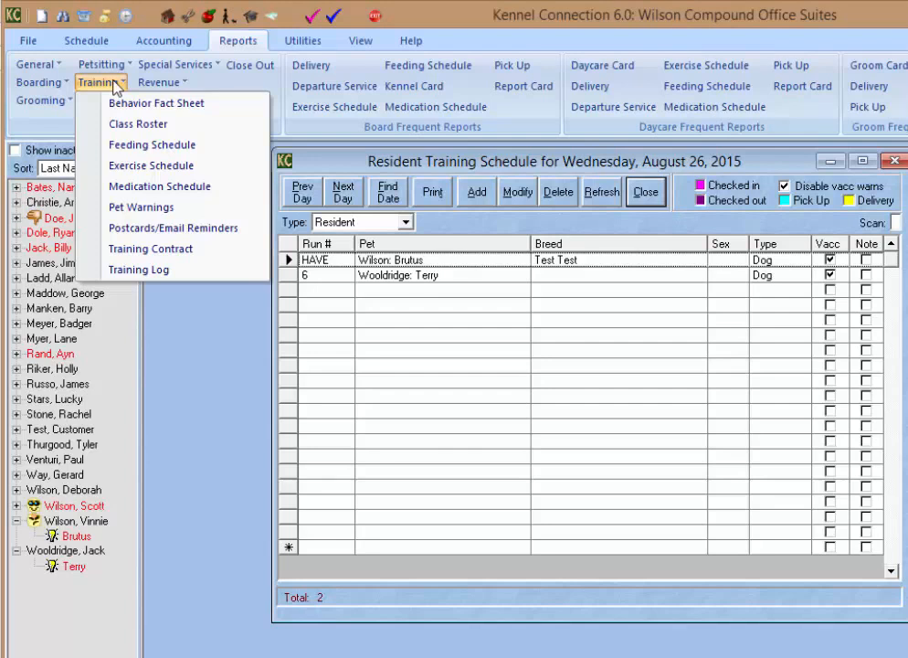
left_click(144, 237)
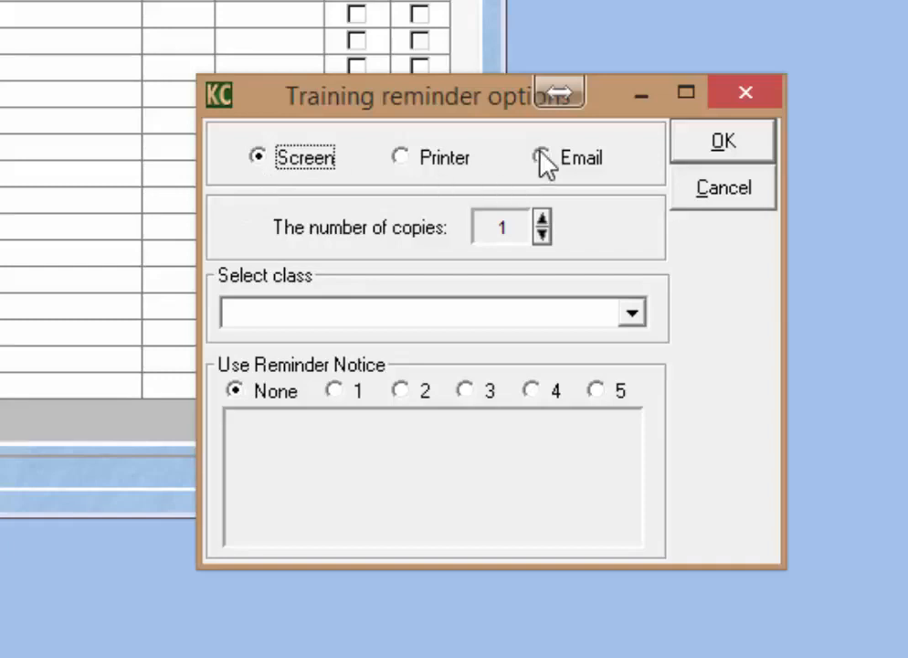
left_click(632, 313)
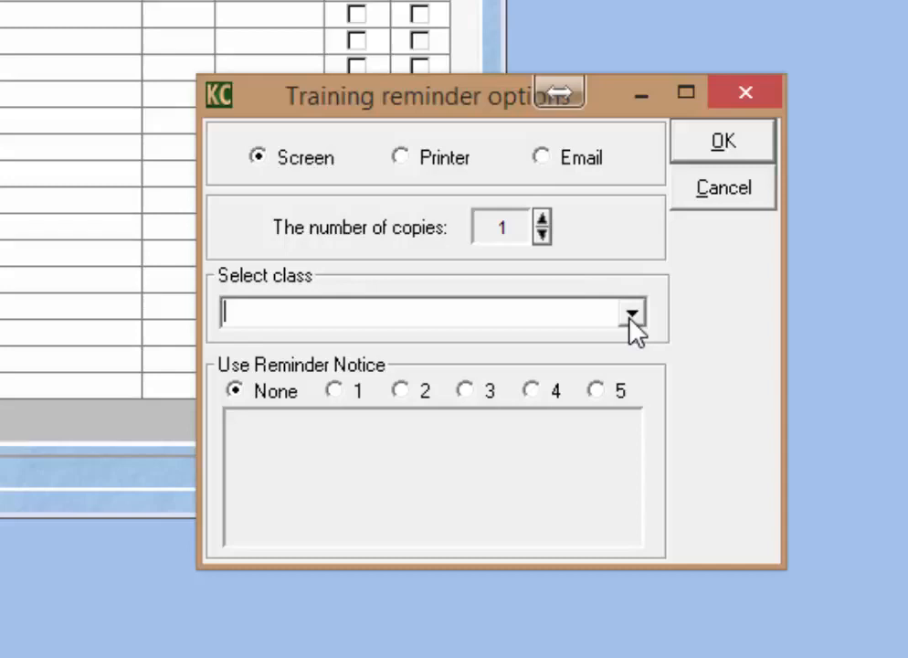
left_click(632, 313)
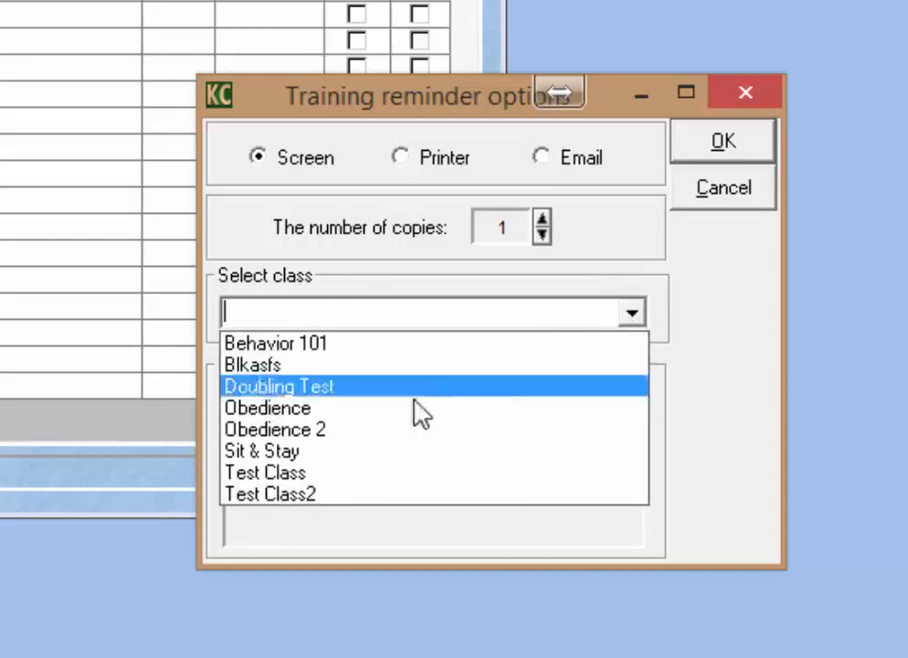
left_click(376, 450)
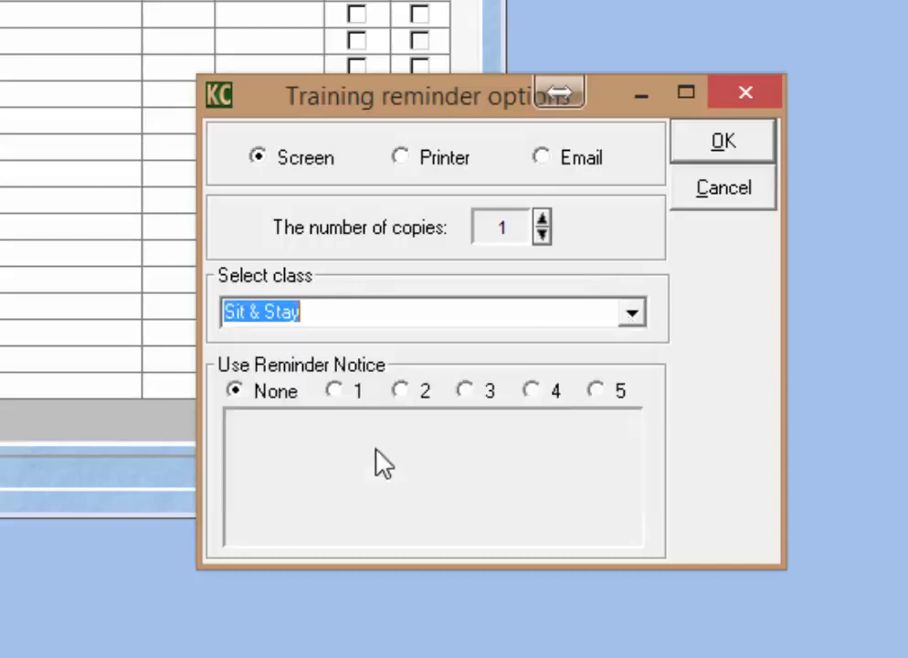
left_click(401, 391)
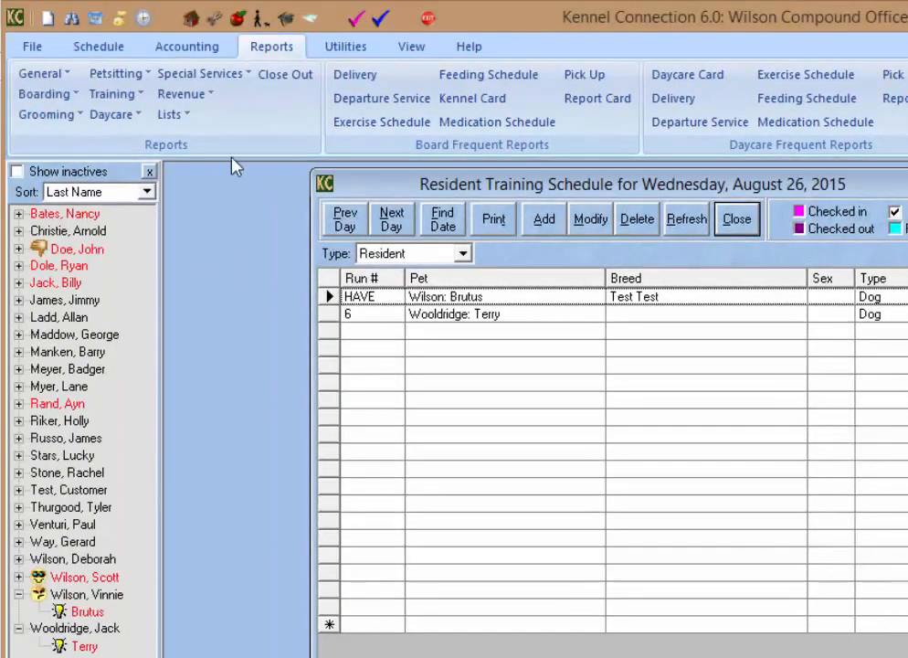
- Review the wording of reminder notice Two in the Notices section of the list setup and close the setup
left_click(37, 47)
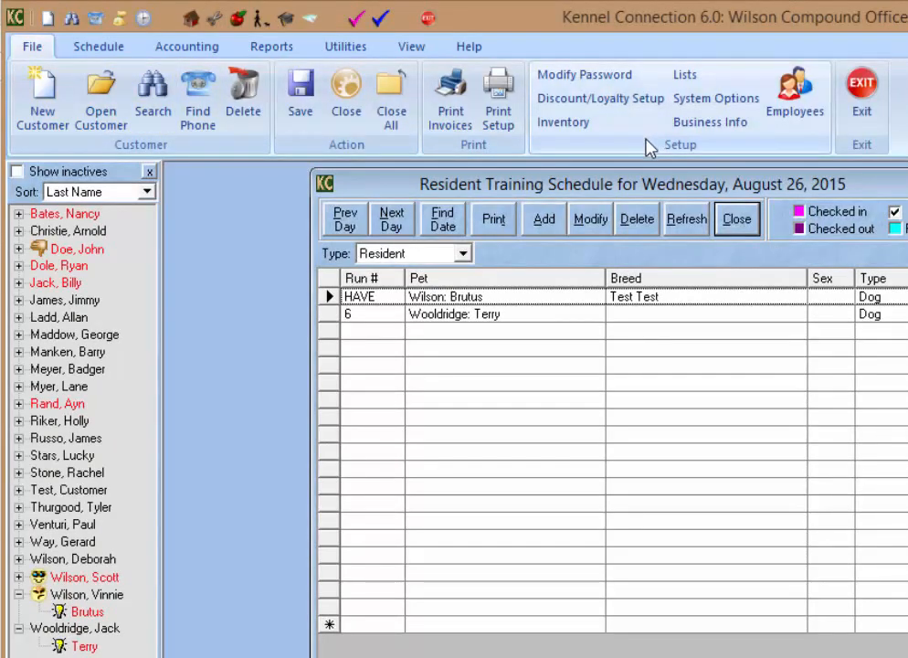
left_click(686, 80)
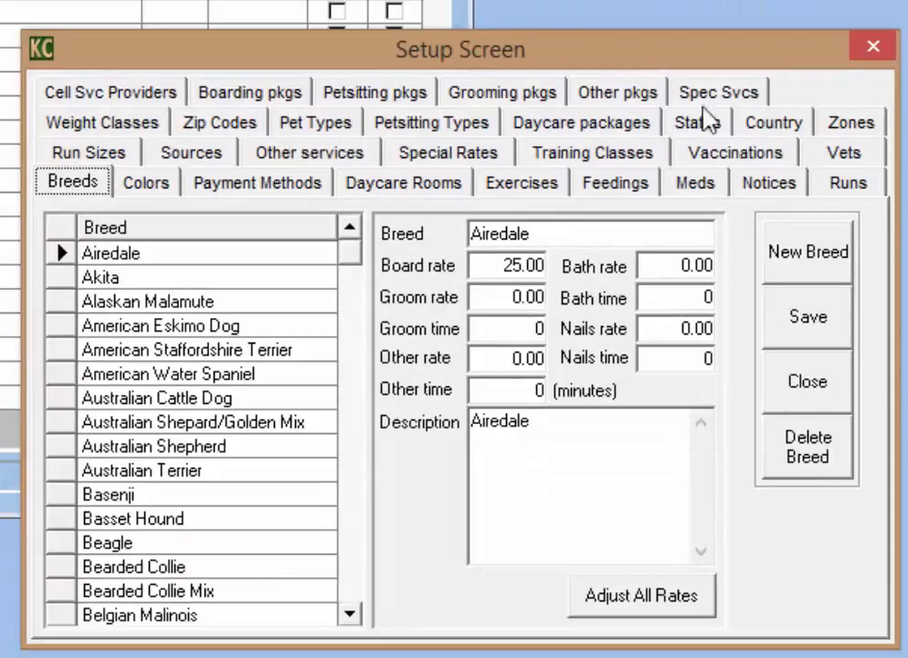
left_click(764, 185)
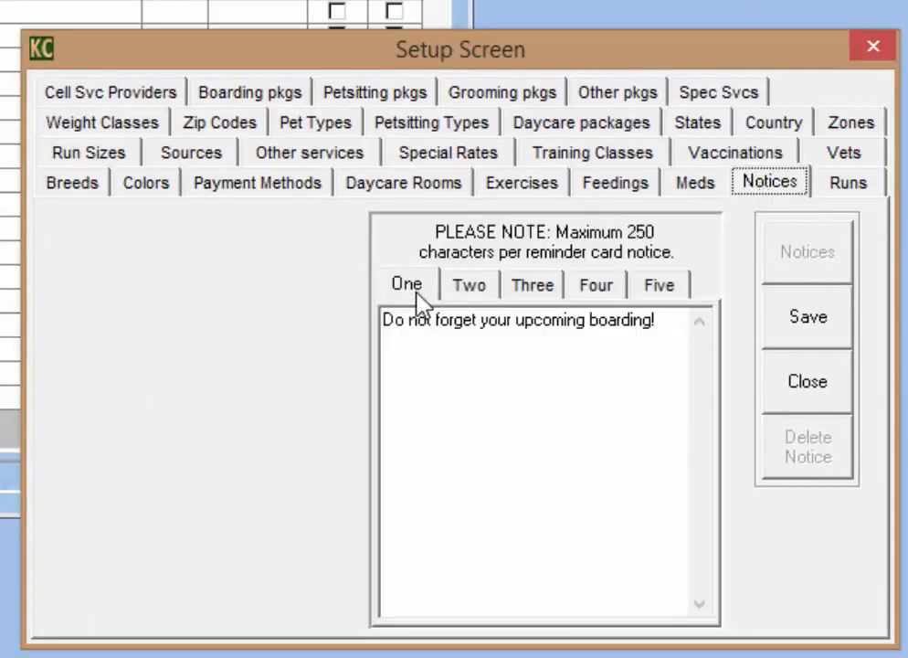
left_click(464, 287)
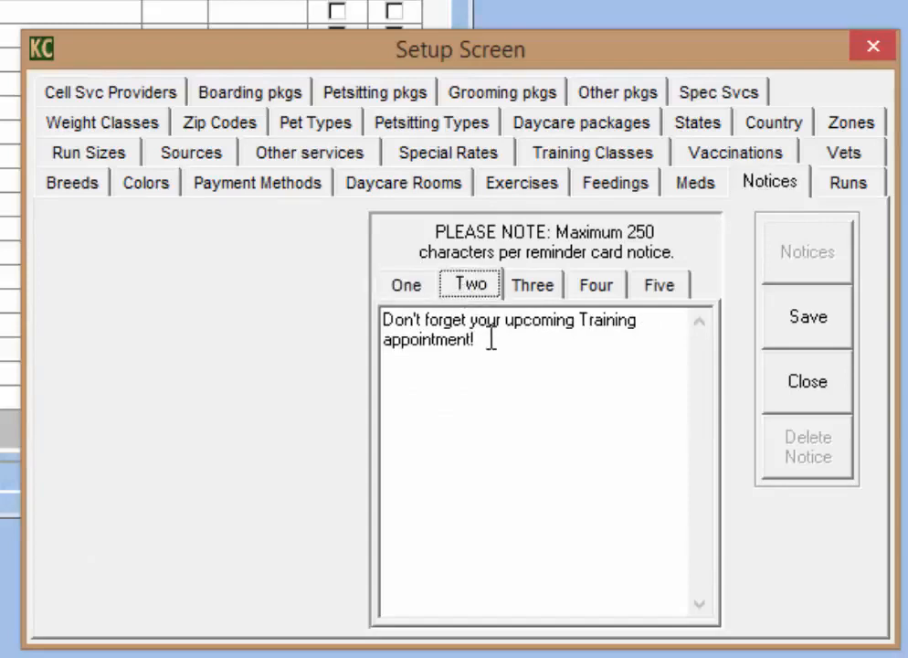
left_click(530, 347)
left_click(825, 395)
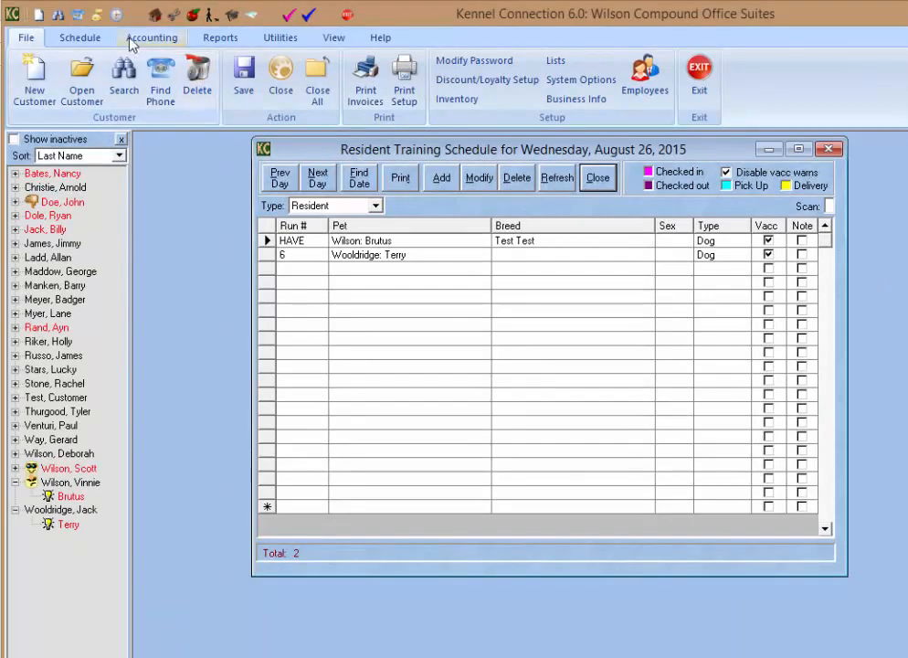
- Output the Training Contract report to the screen in 8.5 x 11 in size for the selected booking only
left_click(199, 37)
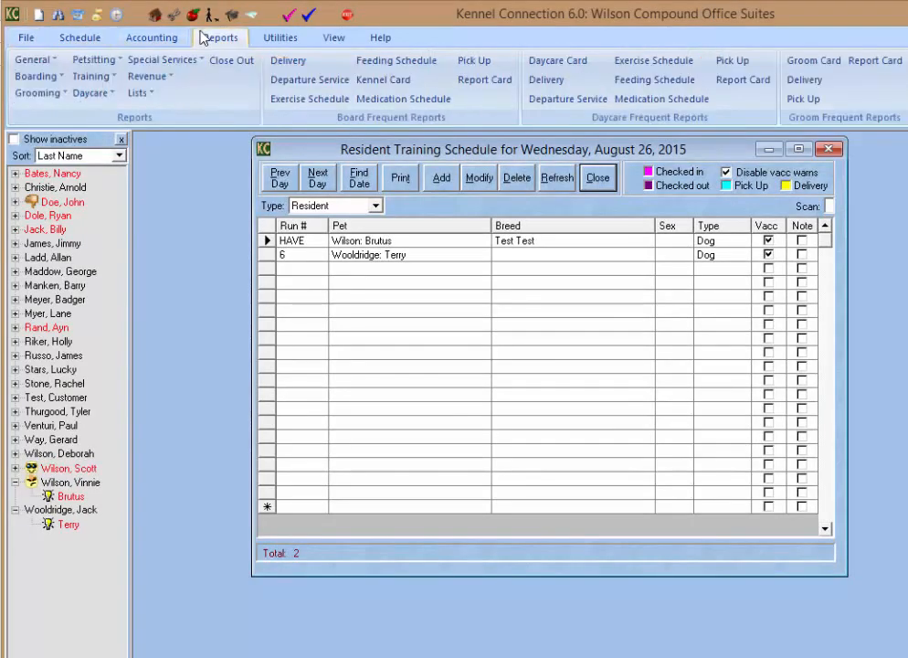
left_click(96, 78)
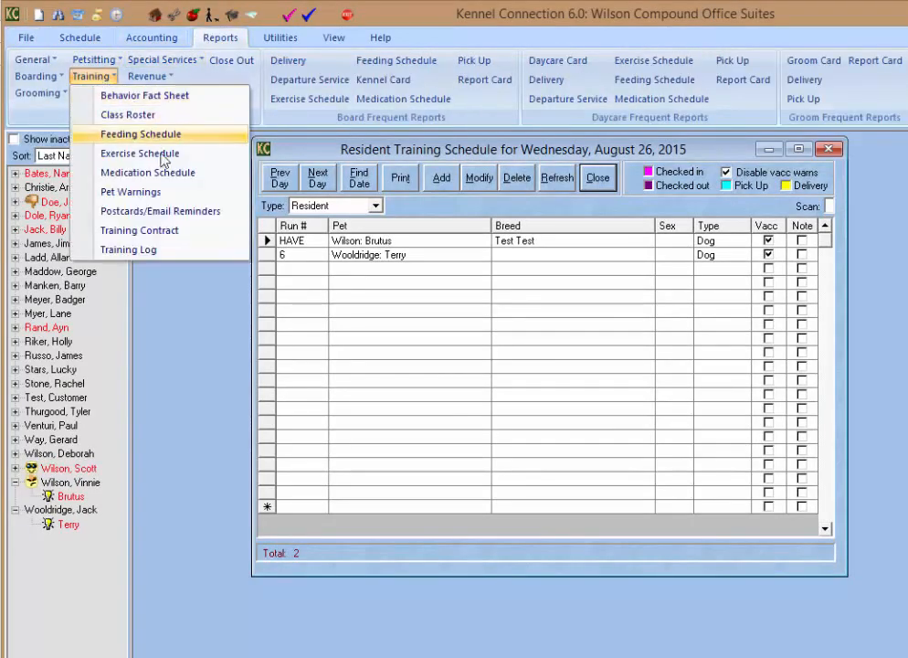
left_click(188, 239)
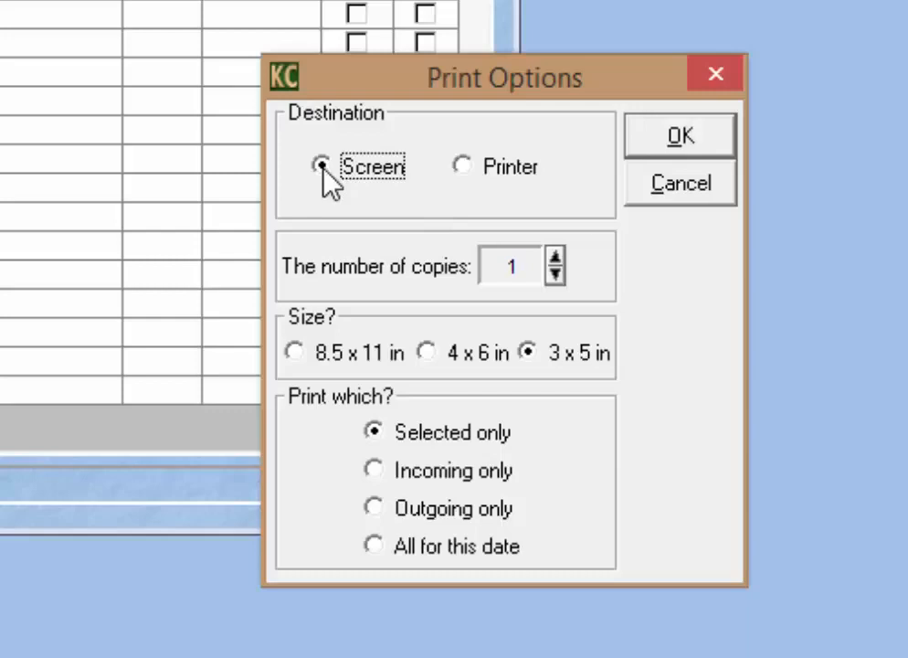
left_click(304, 353)
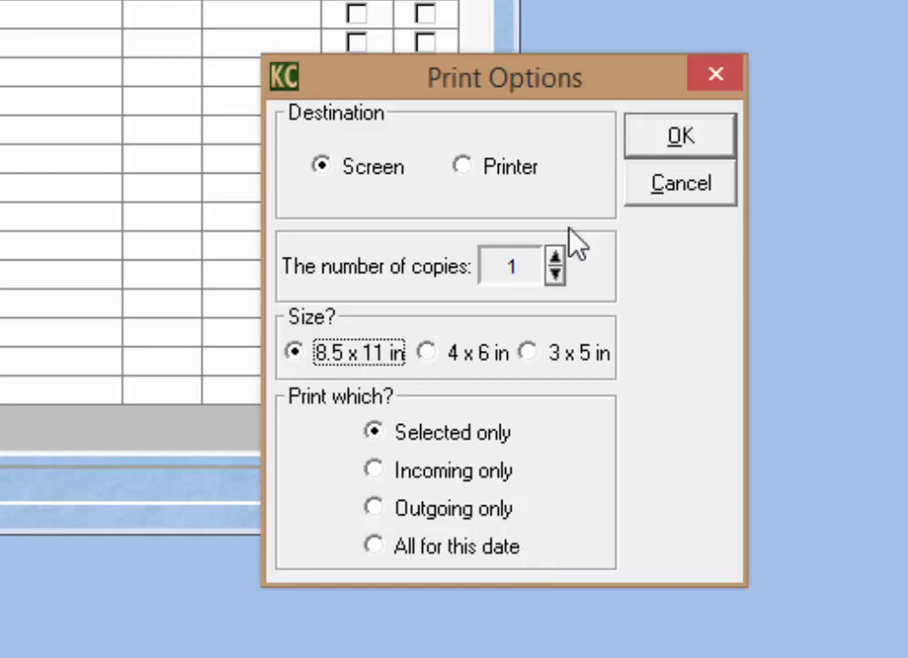
left_click(681, 136)
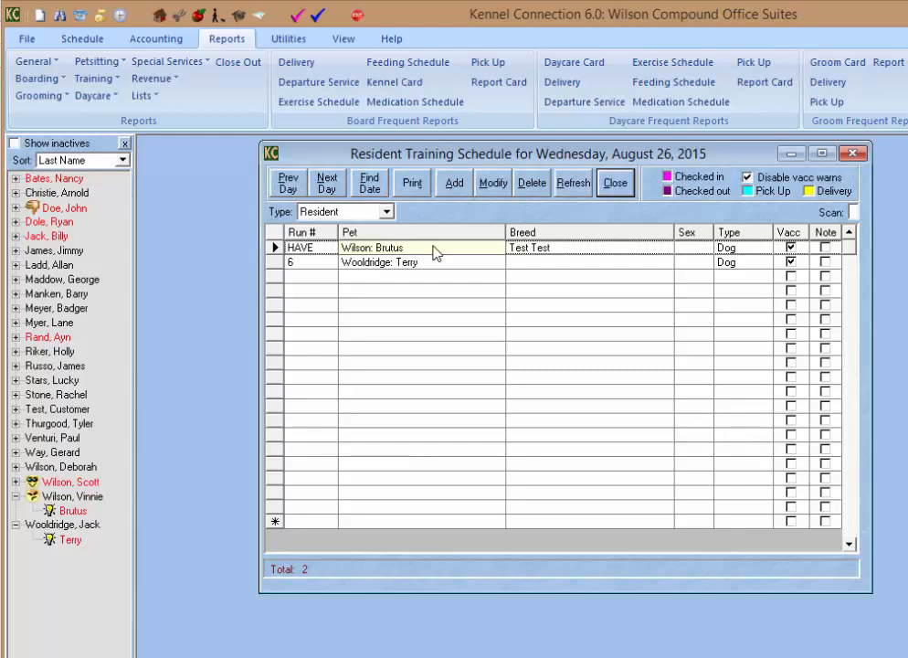
- Set the training contract in the system options to use the custom contract and save the options
left_click(30, 39)
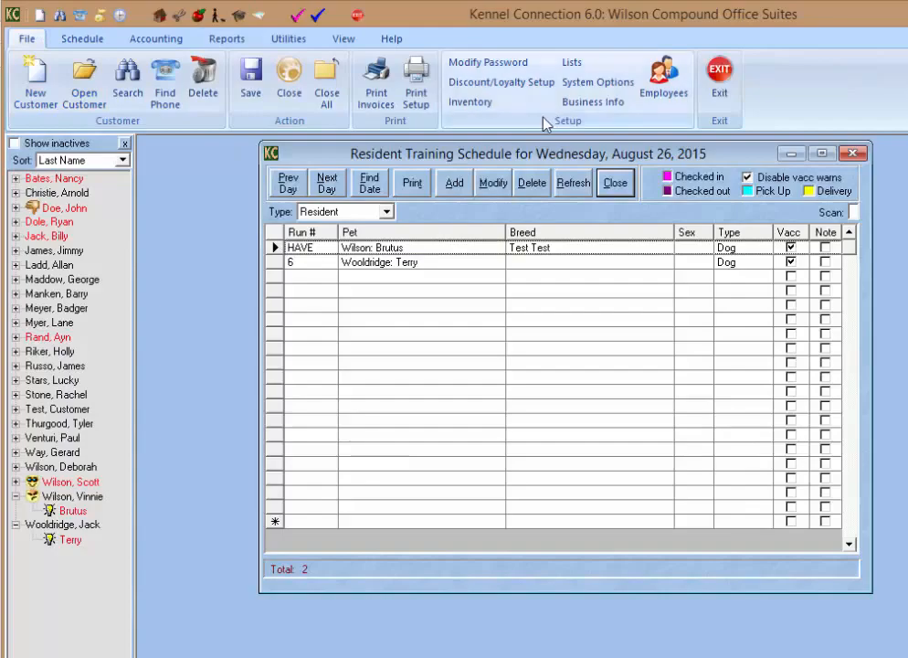
left_click(589, 83)
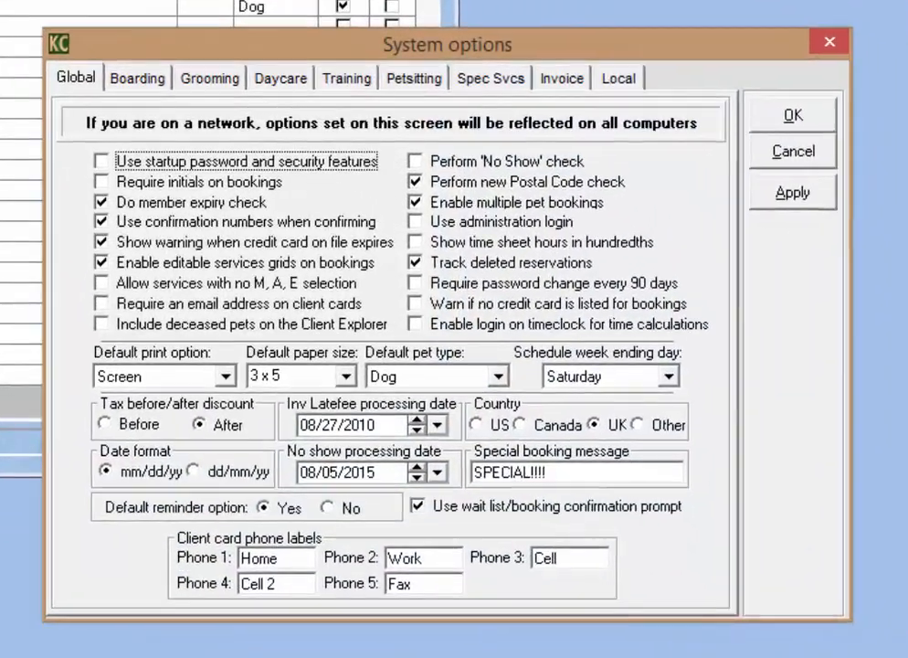
left_click(348, 80)
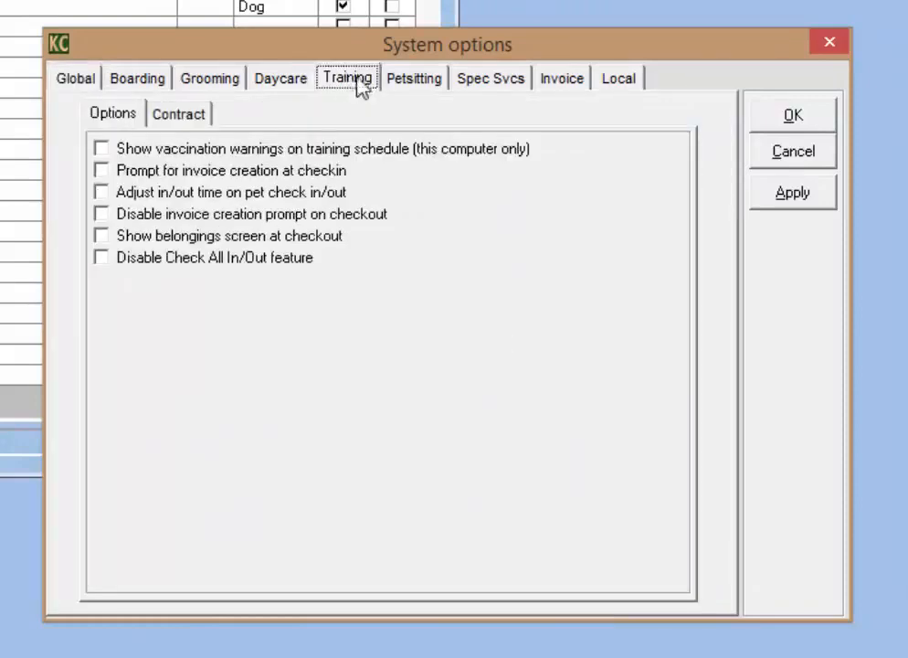
left_click(195, 119)
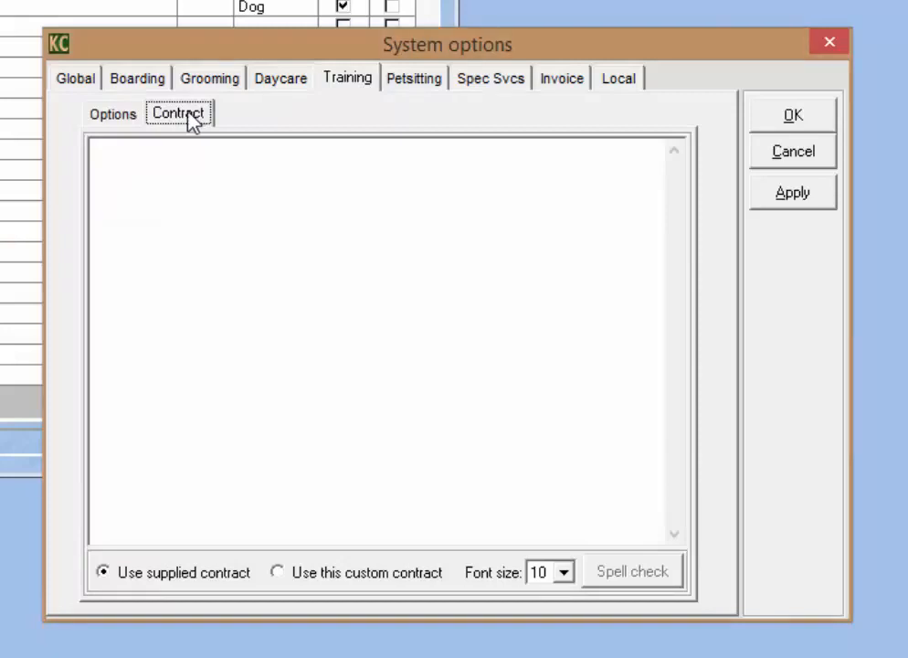
left_click(131, 160)
left_click(278, 573)
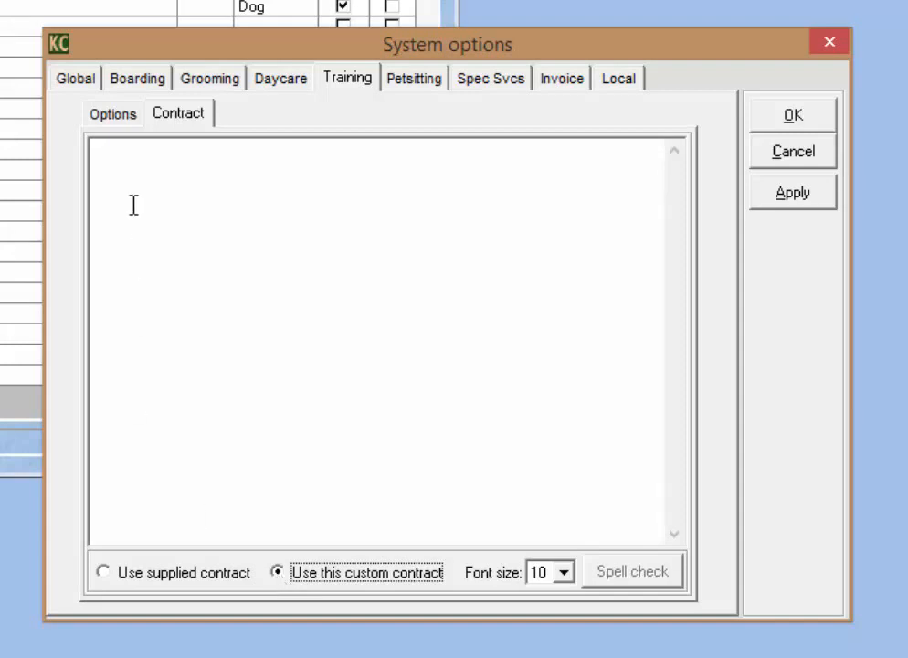
left_click(129, 152)
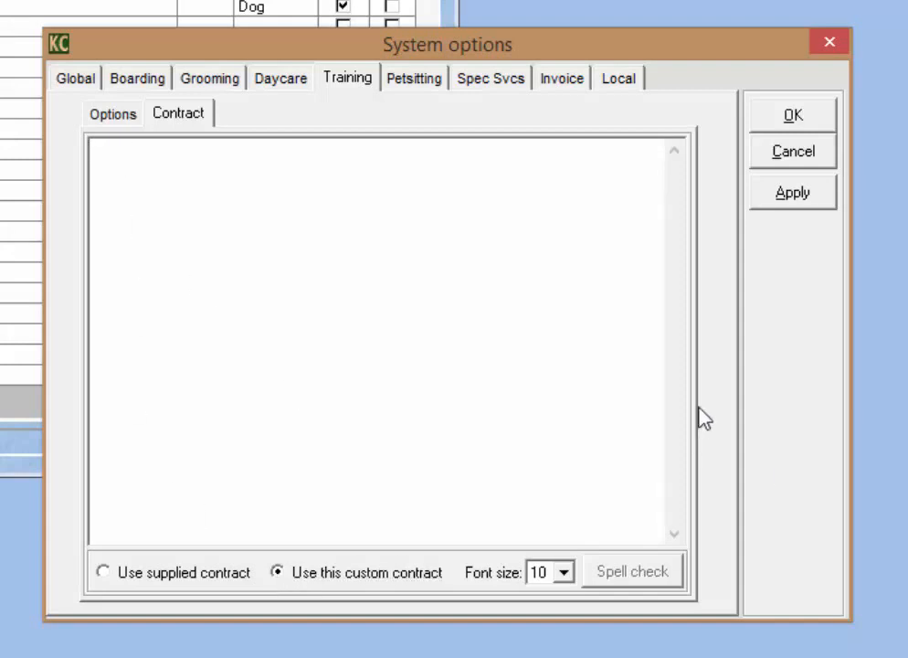
left_click(793, 117)
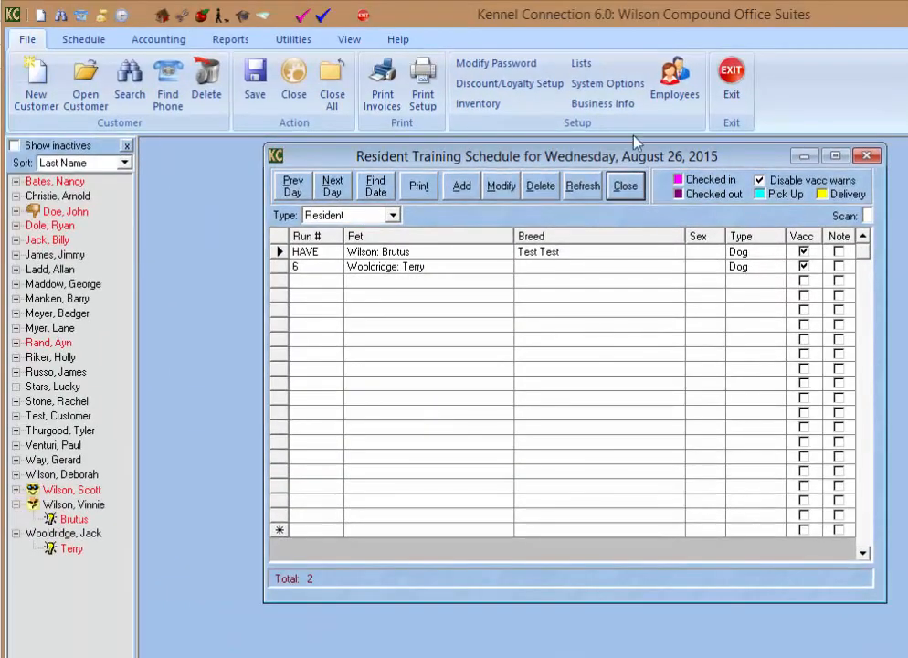
left_click(235, 41)
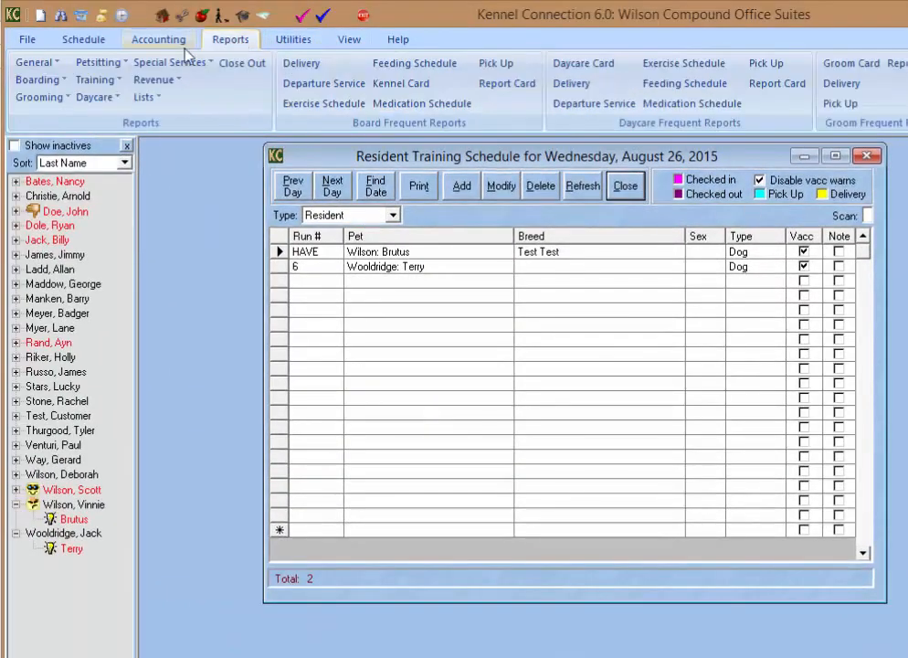
left_click(112, 81)
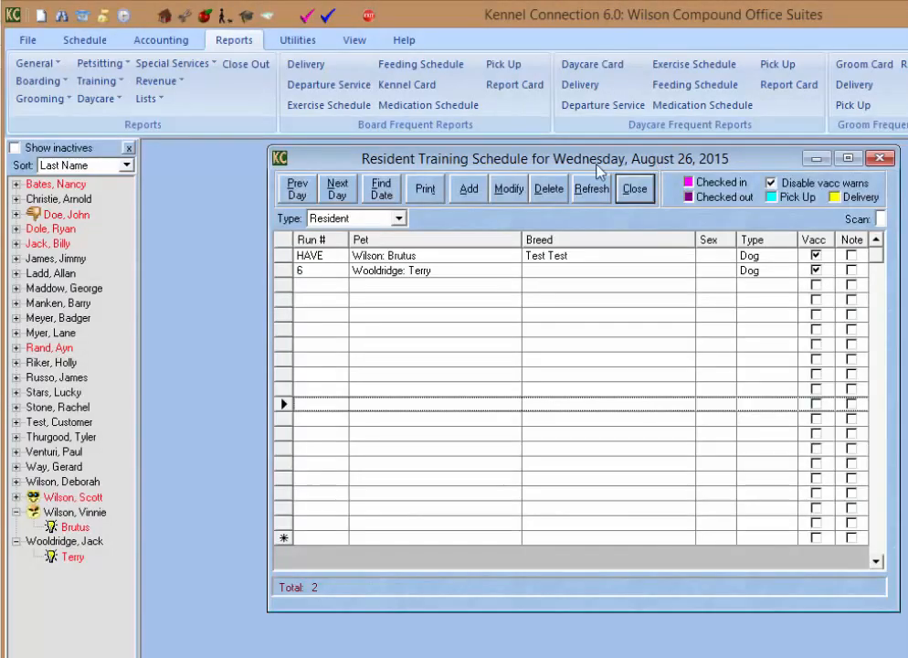
left_click(96, 80)
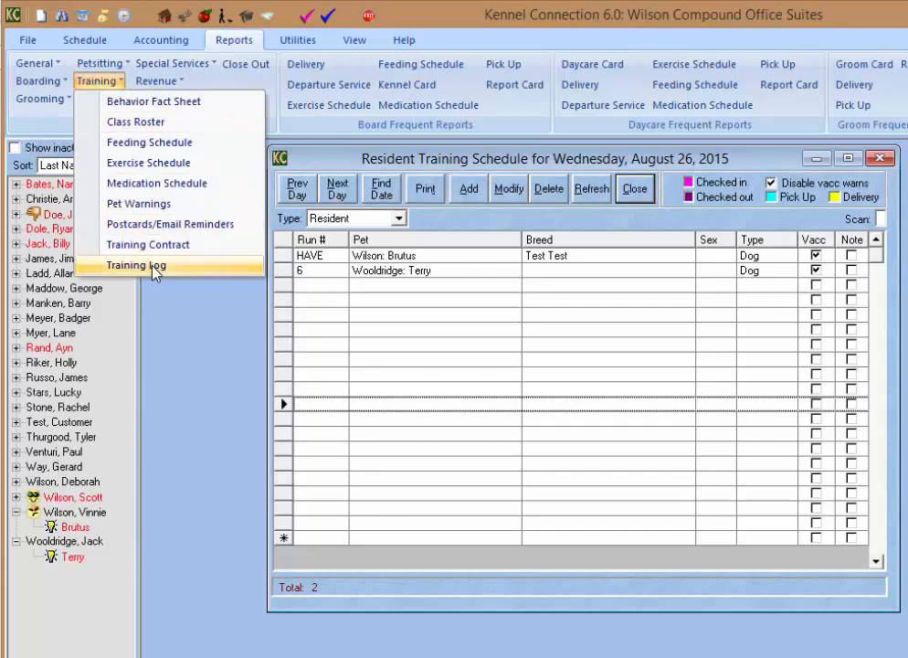
left_click(442, 162)
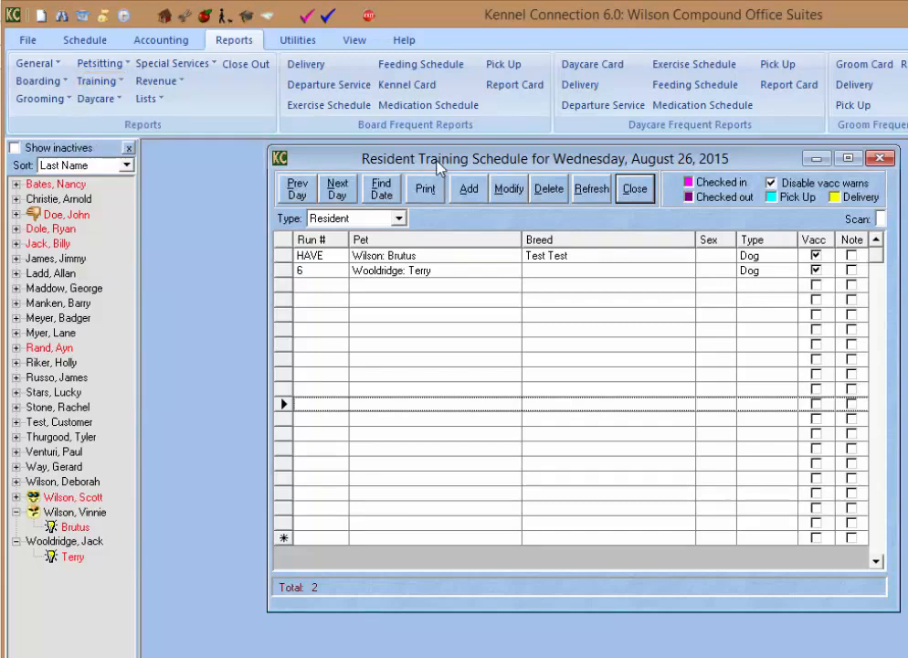
- Switch the training schedule to One-on-one and bring up the list of available training reports
left_click(399, 219)
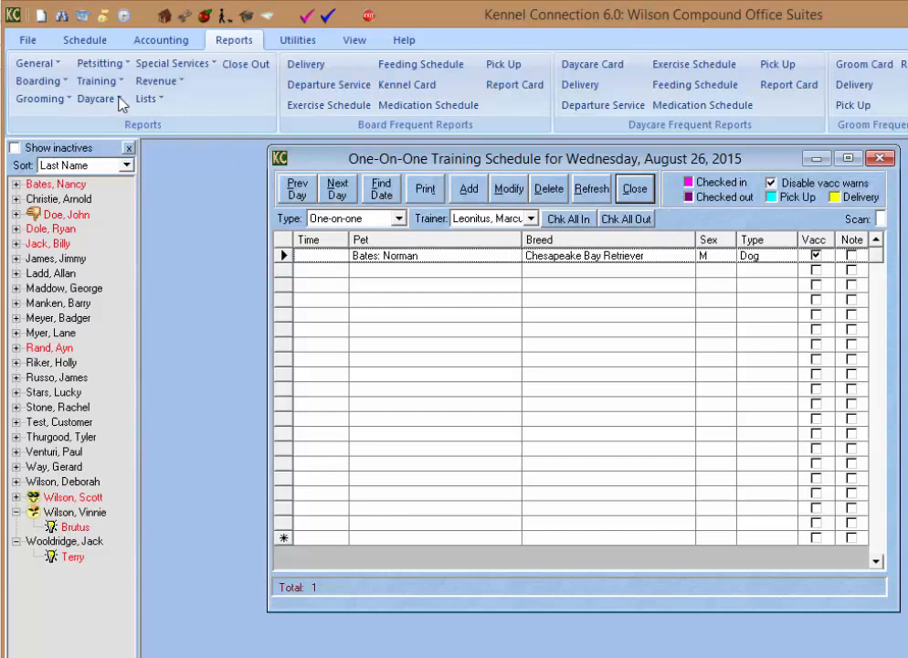
left_click(96, 80)
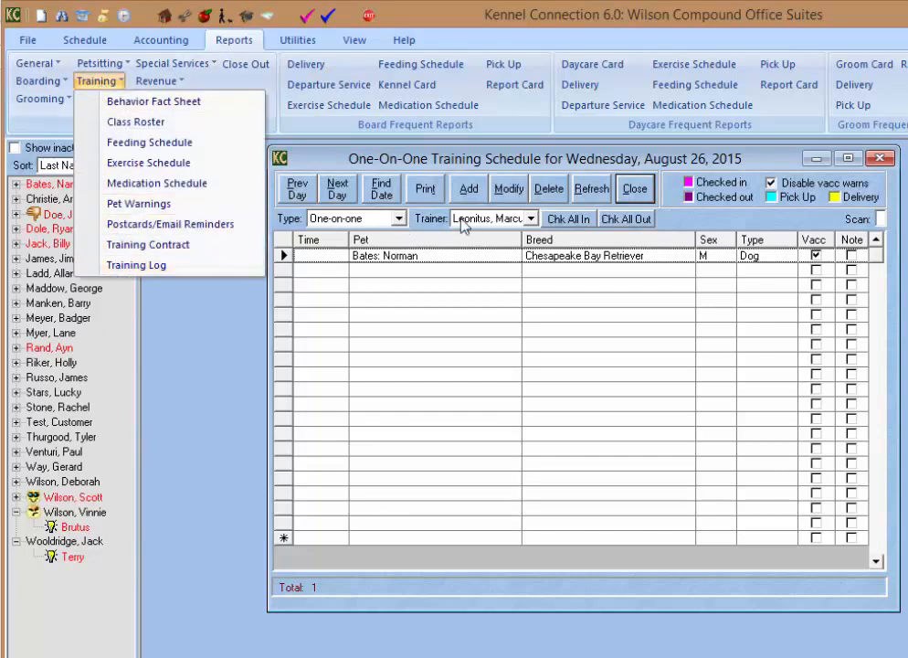
left_click(477, 166)
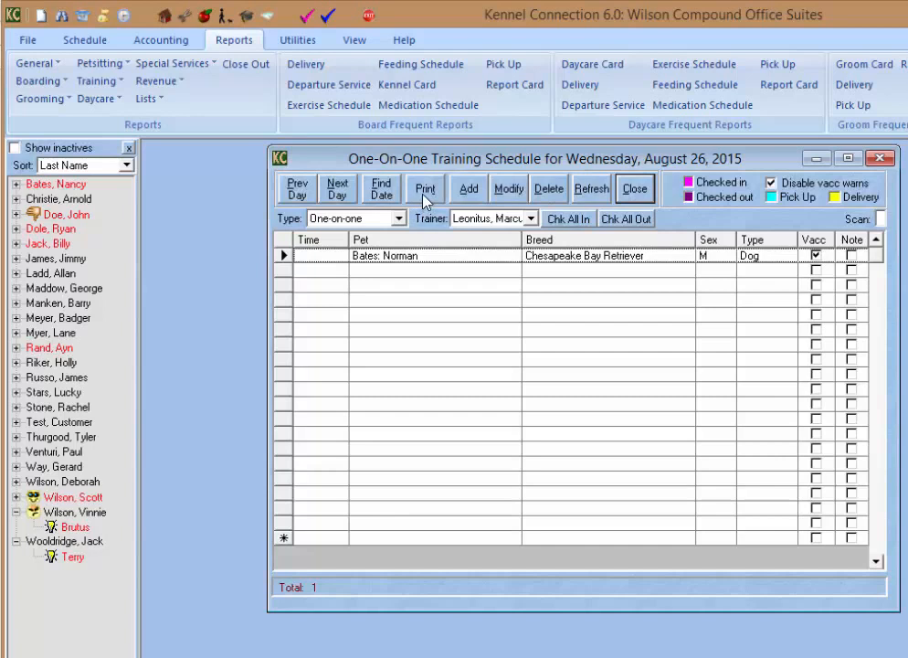
left_click(120, 83)
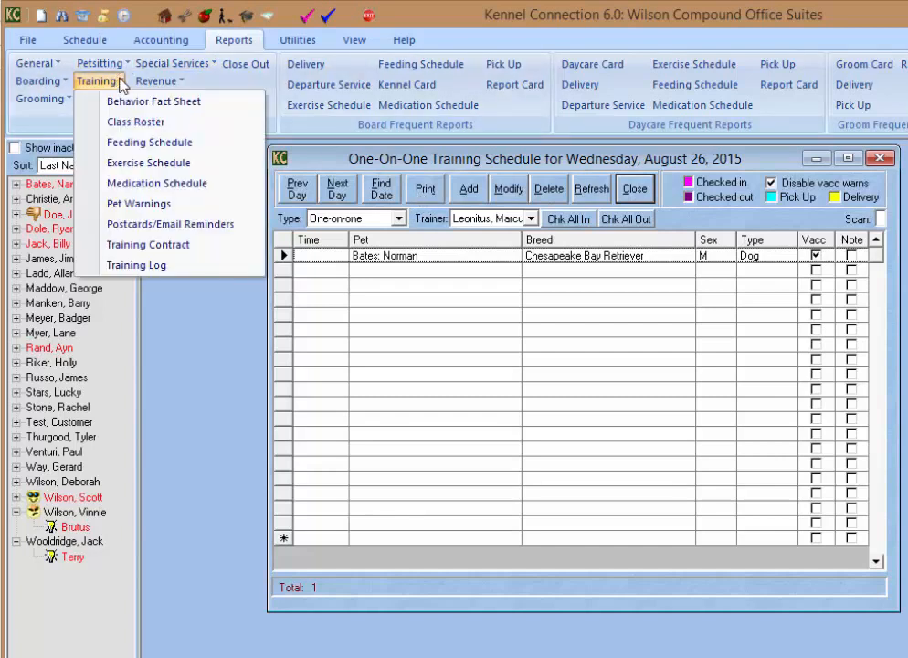